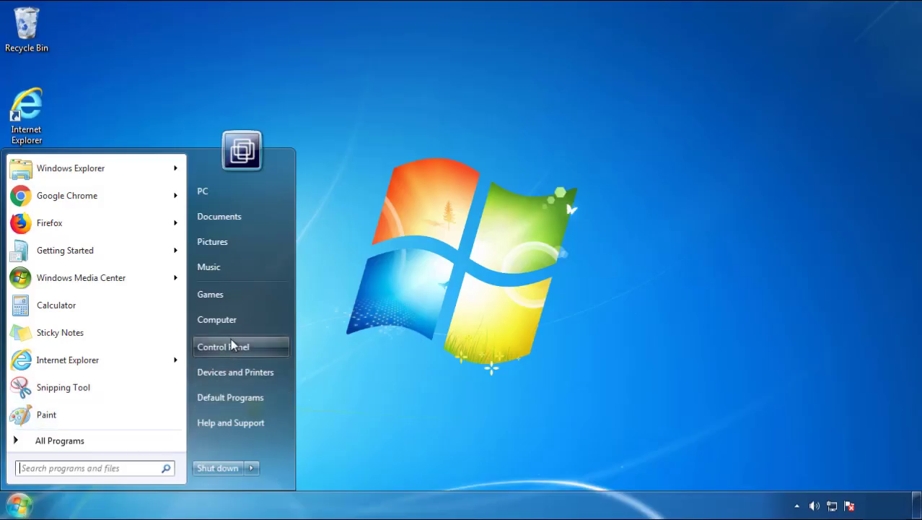
# Open Programs and Features from Control Panel, sorted by Installed On with newest first.
pyautogui.click(231, 346)
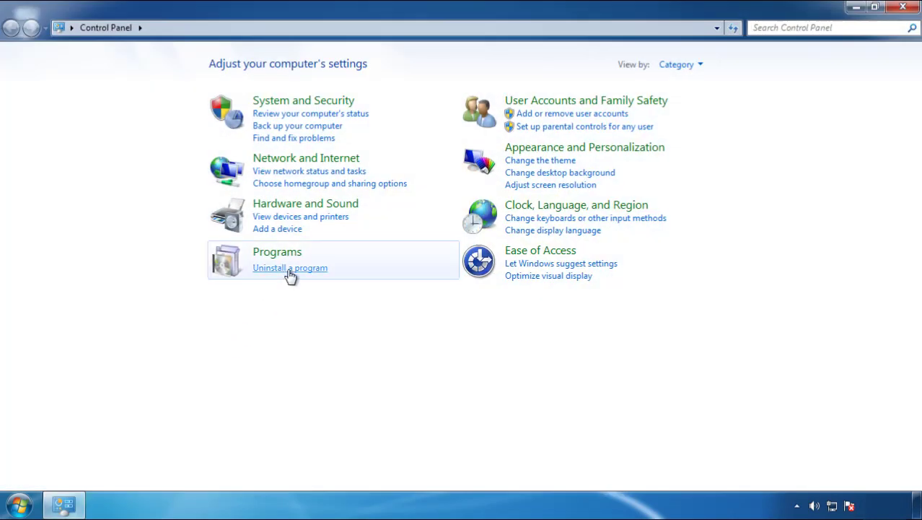
pyautogui.click(289, 272)
pyautogui.click(544, 140)
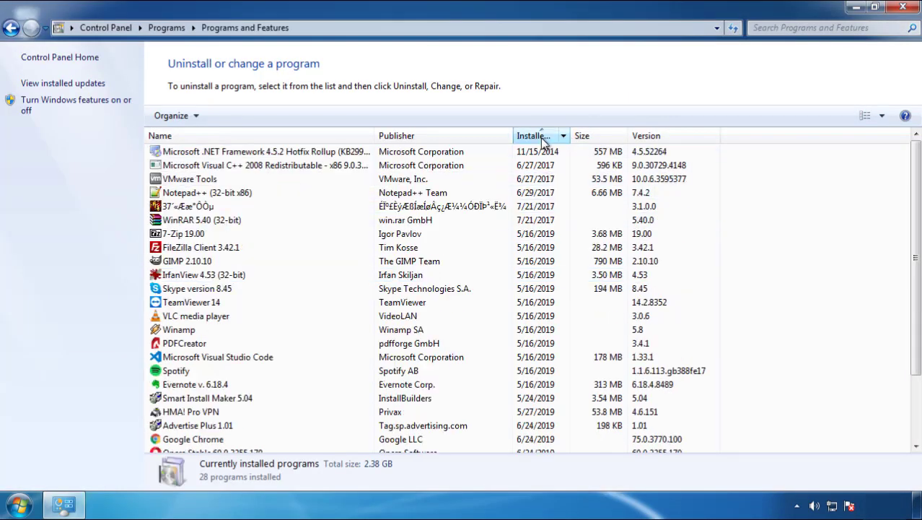
pyautogui.click(541, 138)
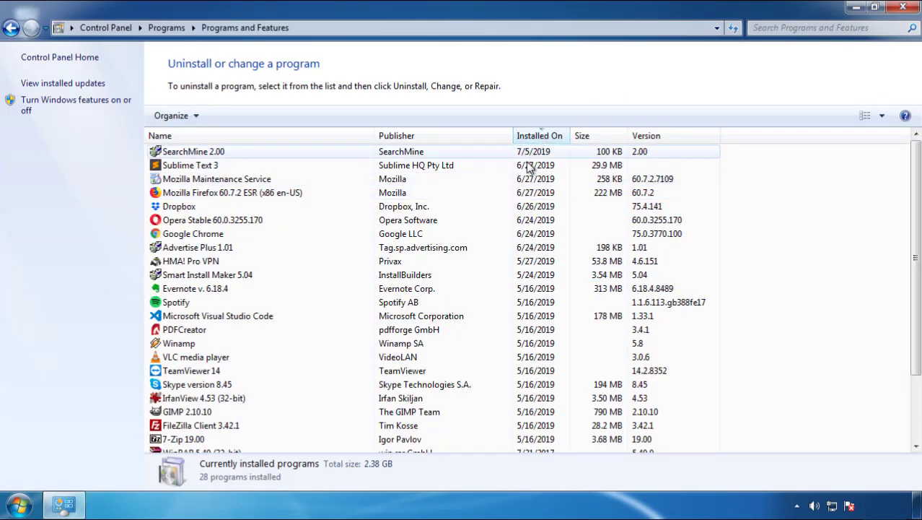
# Uninstall SearchMine 2.00 and finish its uninstaller.
pyautogui.click(195, 154)
pyautogui.click(230, 115)
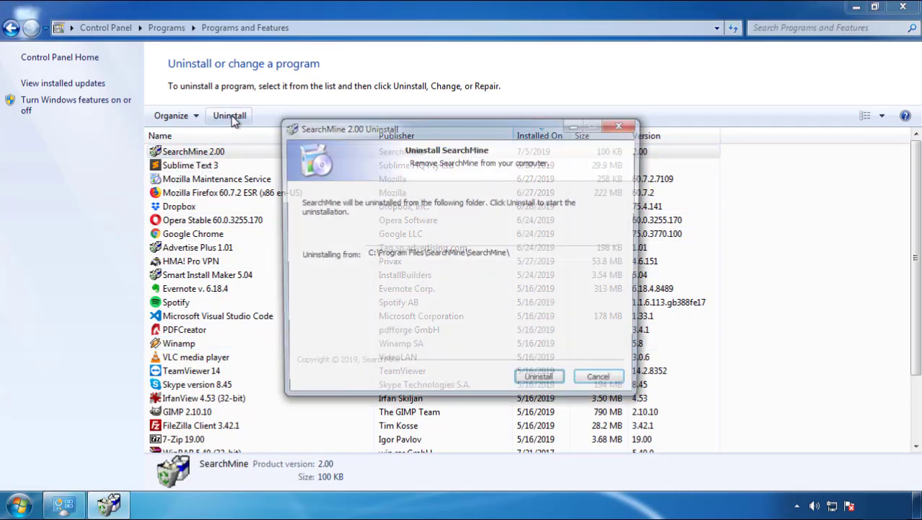
pyautogui.click(536, 382)
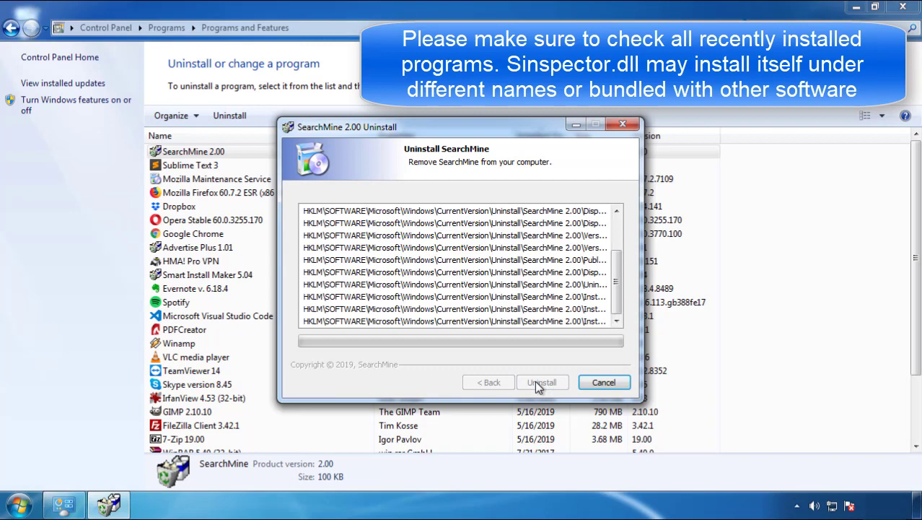
pyautogui.click(538, 382)
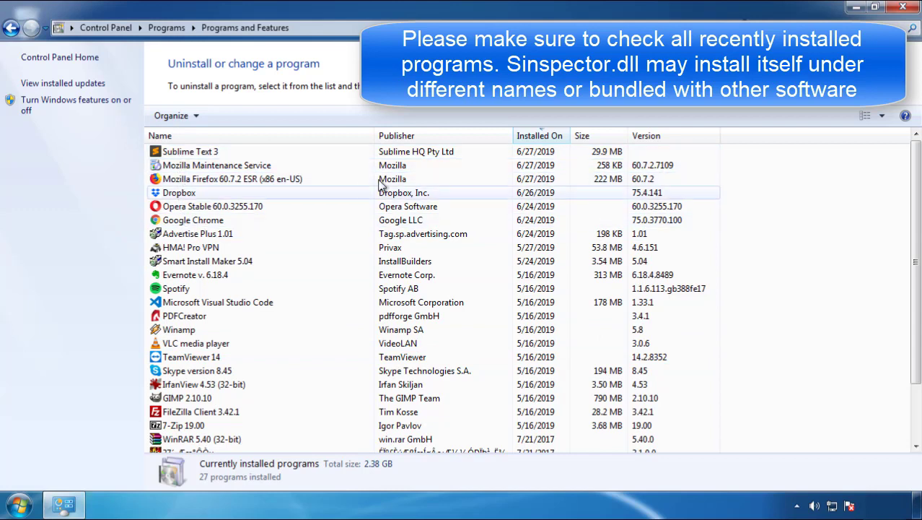
# Close Programs and Features and restart Windows from the Start menu's Shut down options.
pyautogui.click(905, 9)
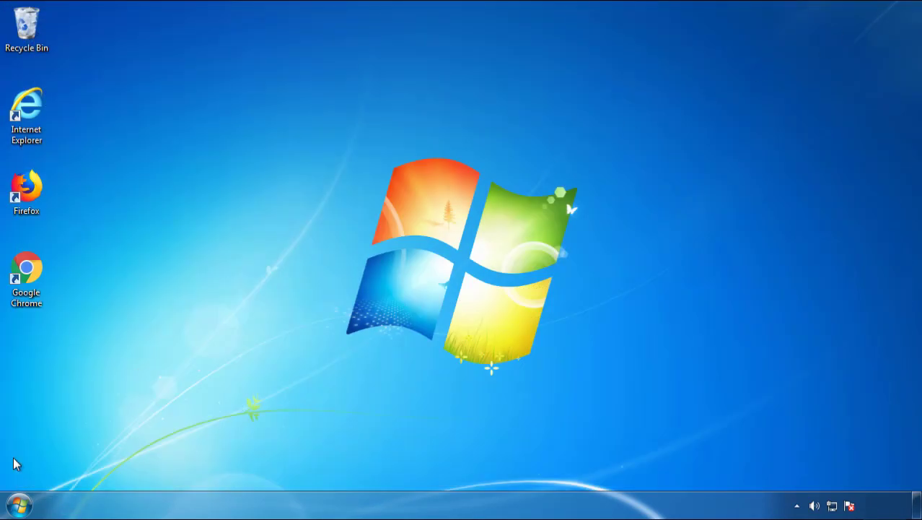
pyautogui.click(19, 504)
pyautogui.click(250, 468)
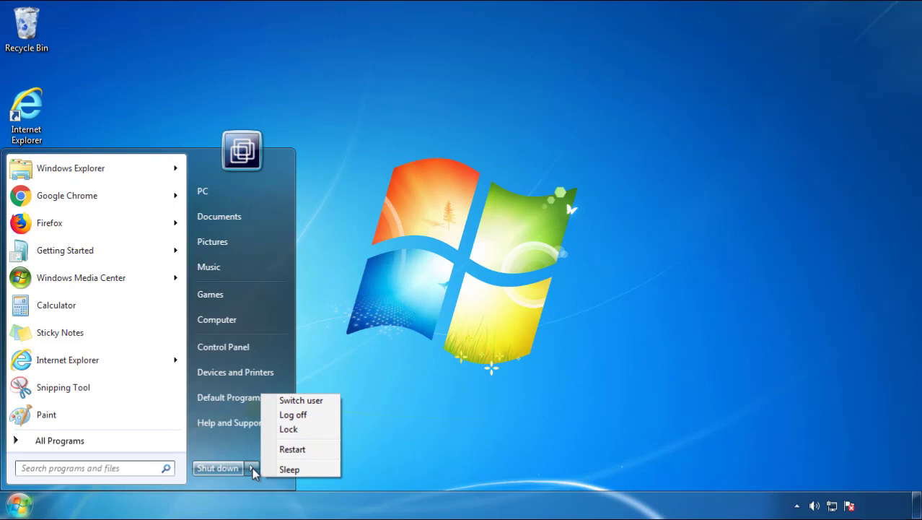
pyautogui.click(479, 415)
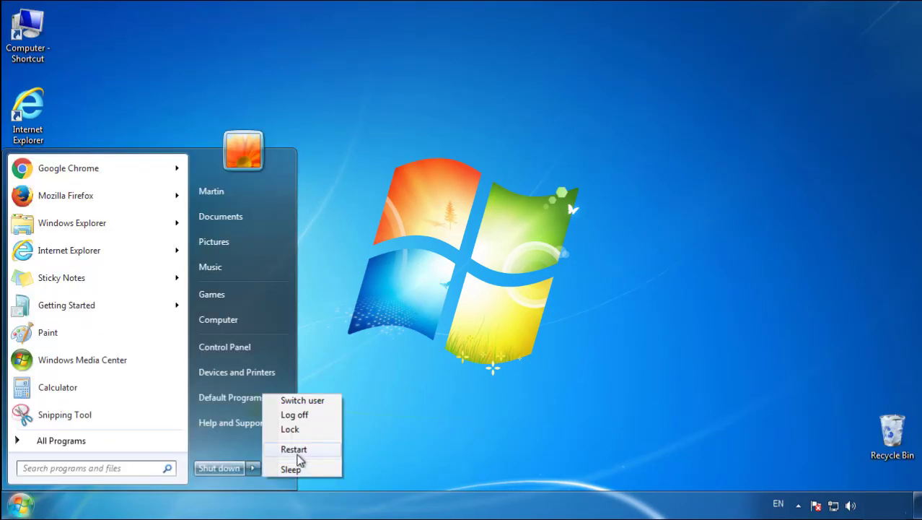
pyautogui.click(298, 450)
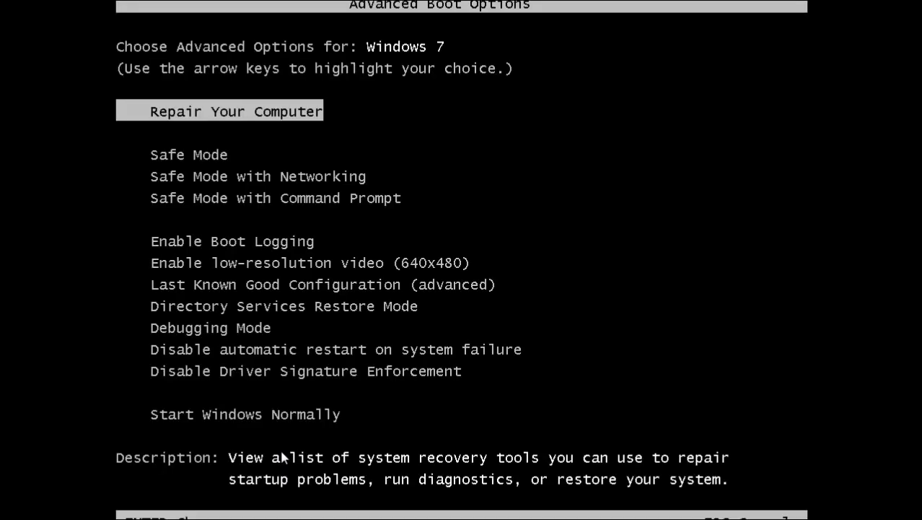
# Boot into Safe Mode and launch Firefox, declining the default-browser prompt.
pyautogui.press('Down')
pyautogui.press('Return')
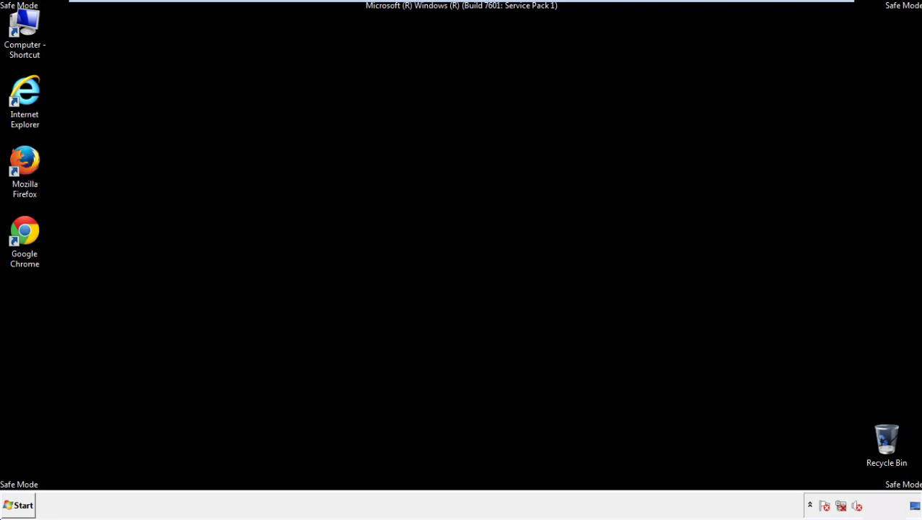
pyautogui.doubleClick(29, 167)
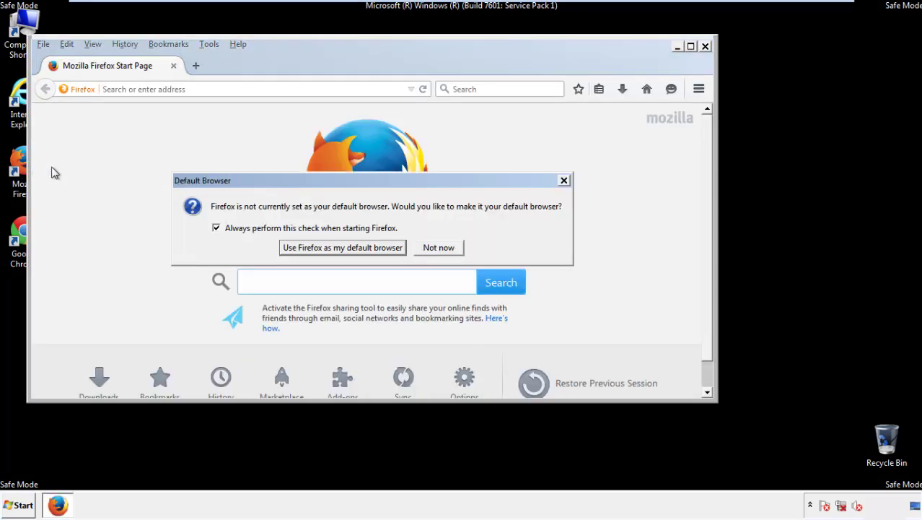
pyautogui.click(450, 248)
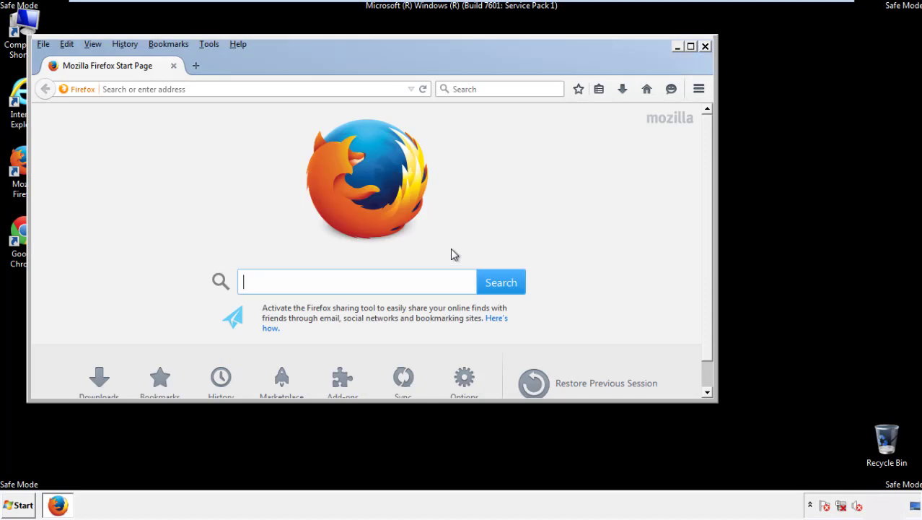
# Toggle Firefox's Menu Bar off and back on from the toolbar context menu.
pyautogui.rightClick(282, 65)
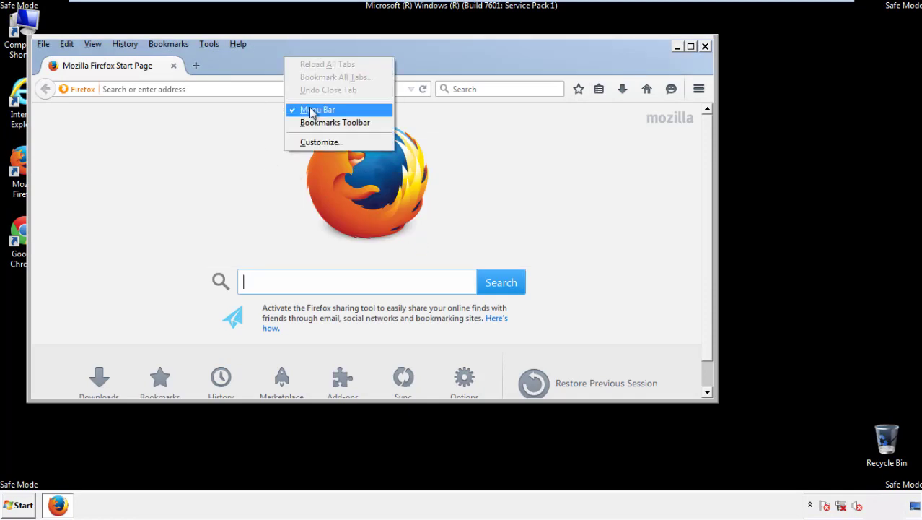
pyautogui.click(307, 108)
pyautogui.rightClick(291, 63)
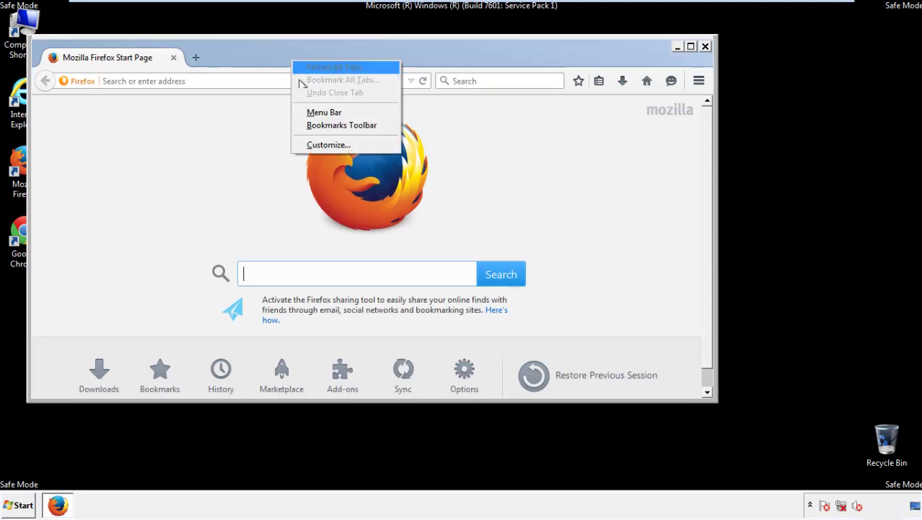
pyautogui.click(311, 114)
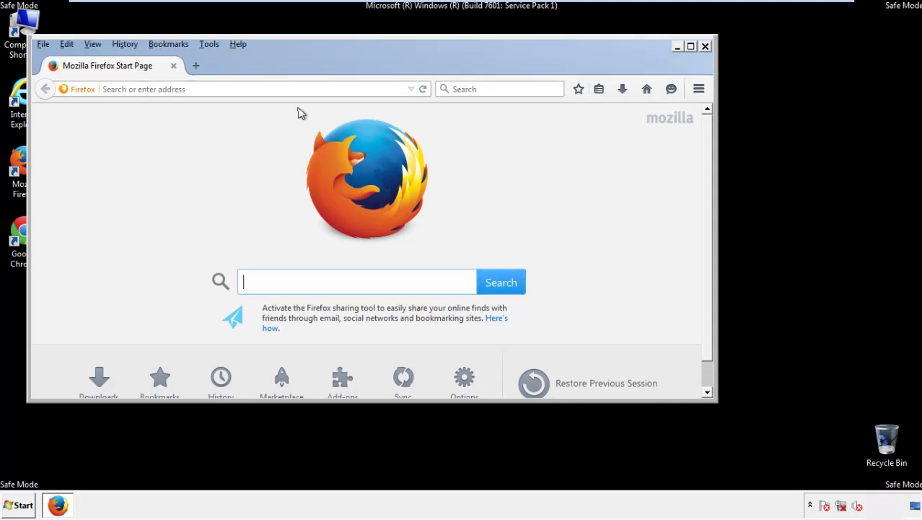
# Set Clear Recent History to Everything, with Offline Website Data and Site Preferences checked.
pyautogui.click(130, 46)
pyautogui.click(141, 72)
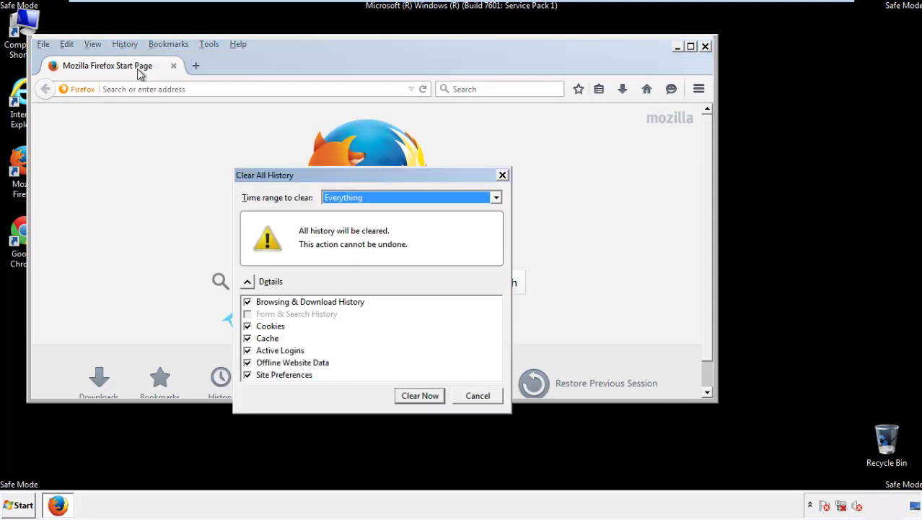
pyautogui.click(343, 200)
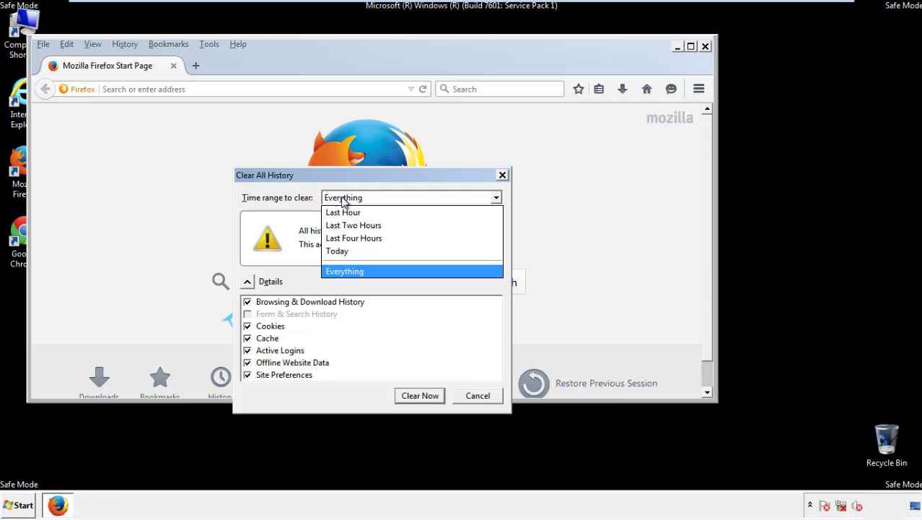
pyautogui.click(347, 271)
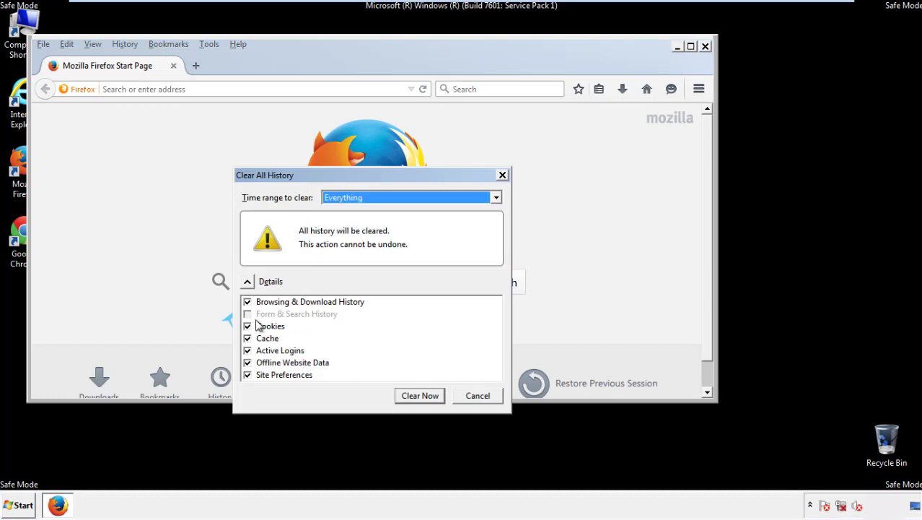
pyautogui.click(247, 362)
pyautogui.click(247, 363)
pyautogui.click(248, 376)
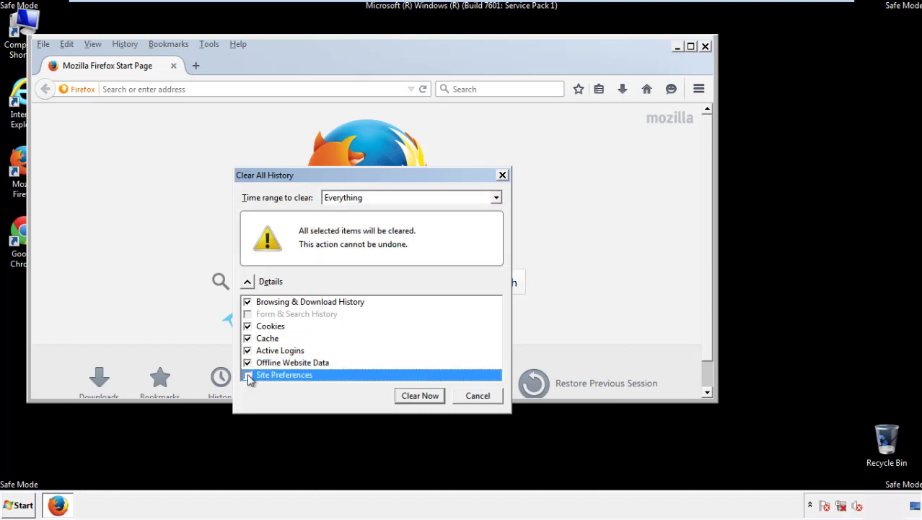
pyautogui.click(248, 376)
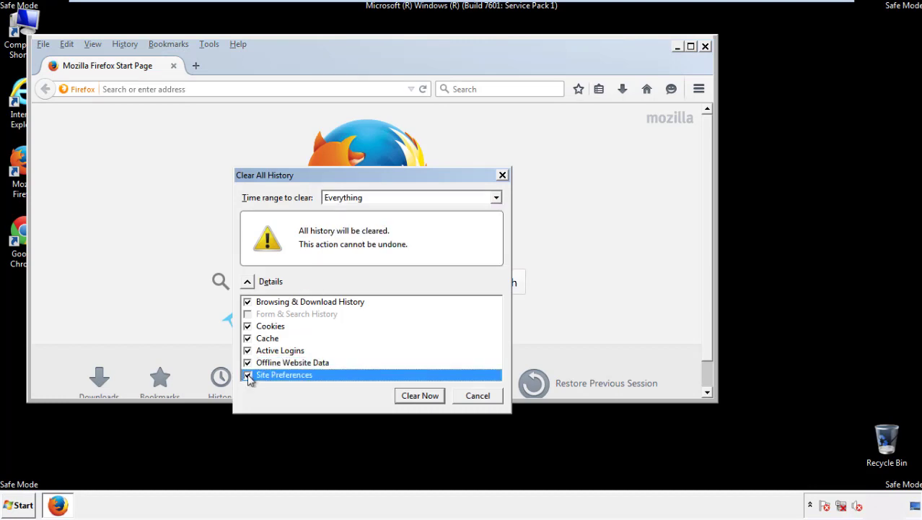
# Clear the history, then Refresh Firefox from the Troubleshooting Information page.
pyautogui.click(419, 397)
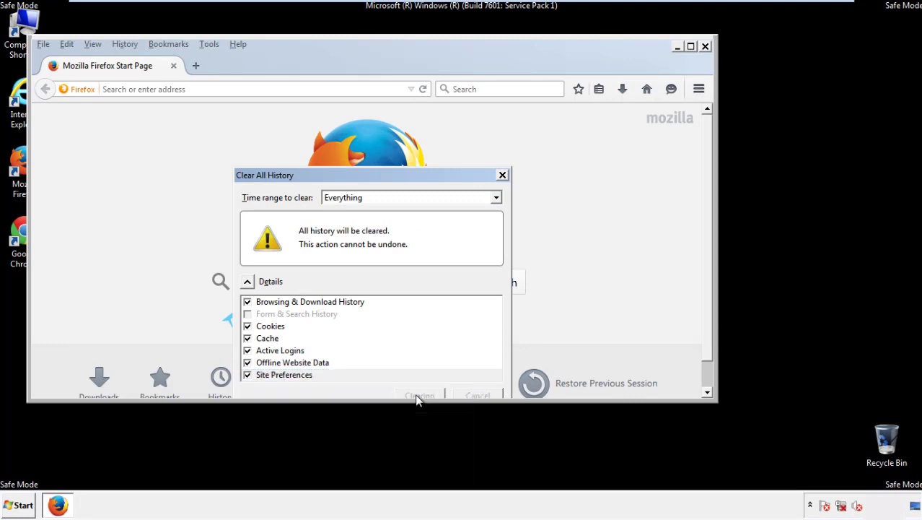
pyautogui.click(238, 44)
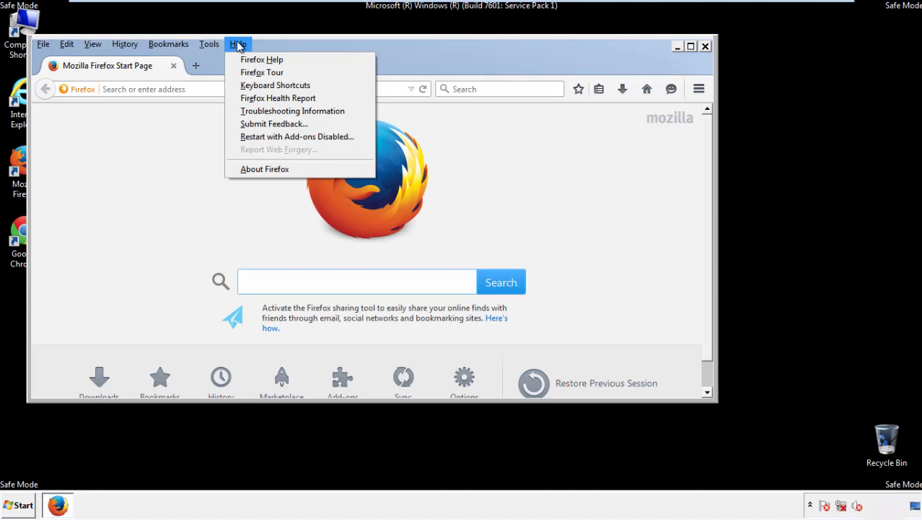
pyautogui.click(267, 110)
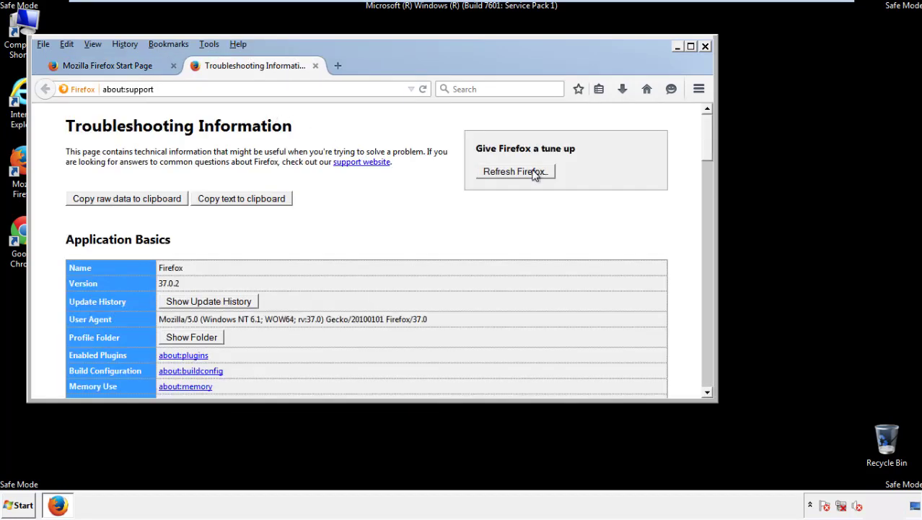
pyautogui.click(534, 174)
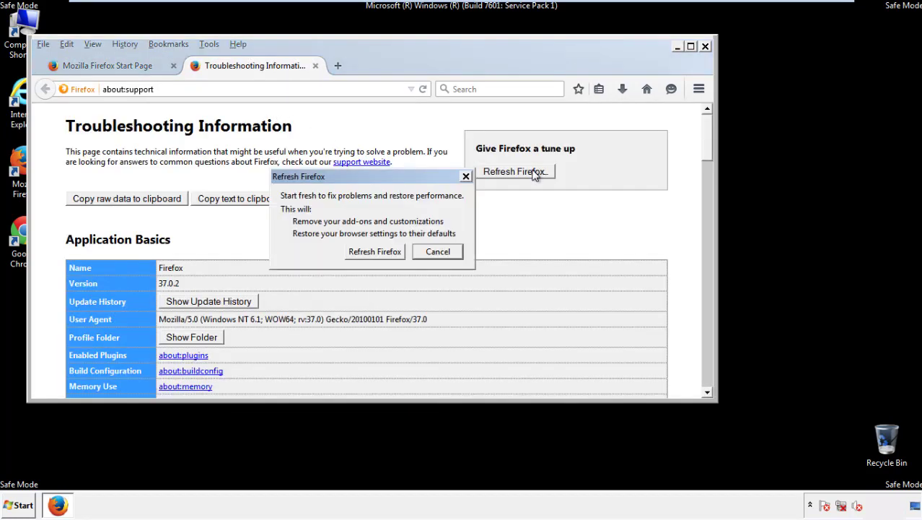
pyautogui.click(375, 253)
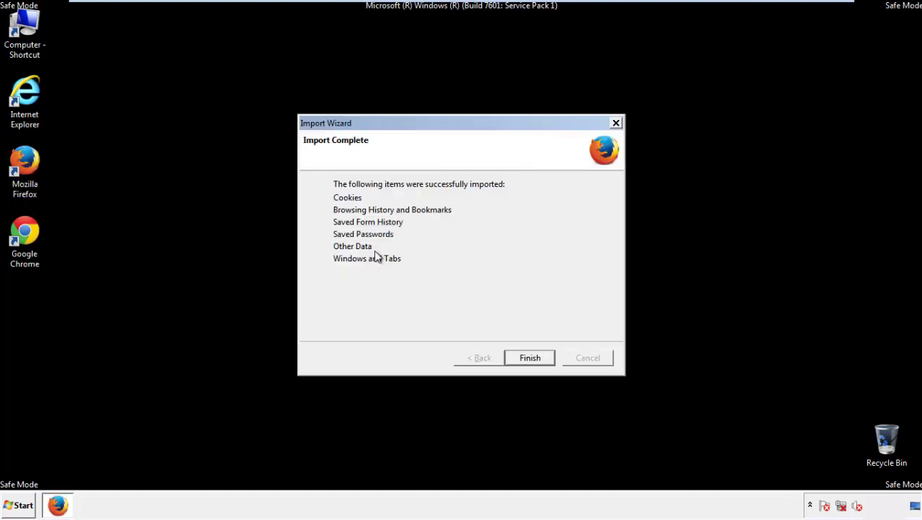
# Finish the Import Wizard, decline the default-browser prompt, and close Firefox.
pyautogui.click(529, 358)
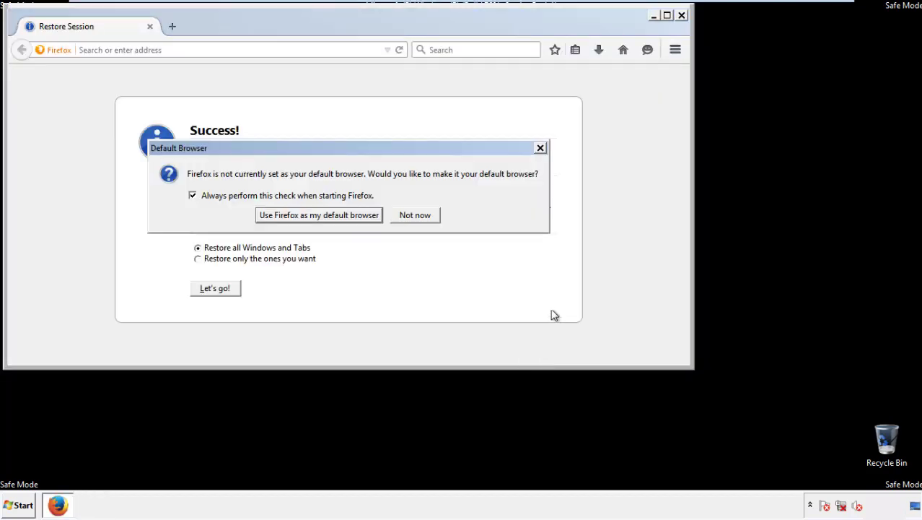
pyautogui.click(418, 215)
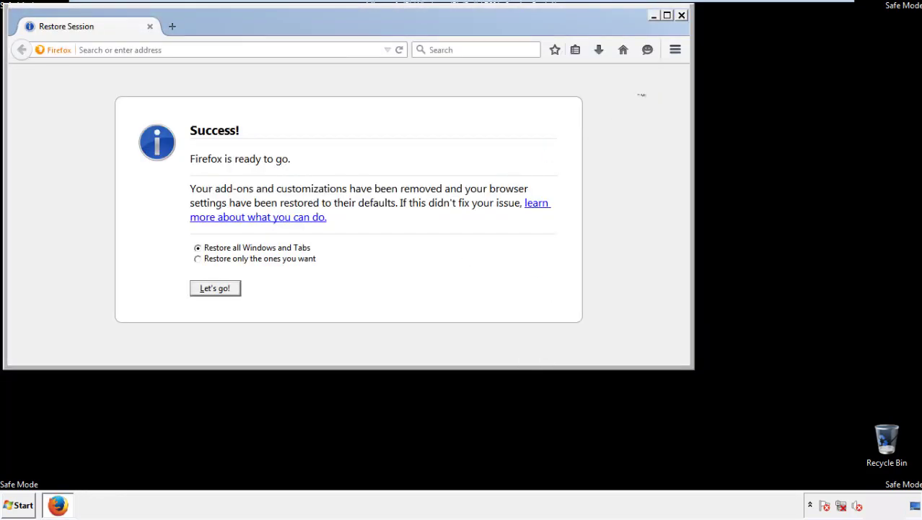
pyautogui.click(681, 16)
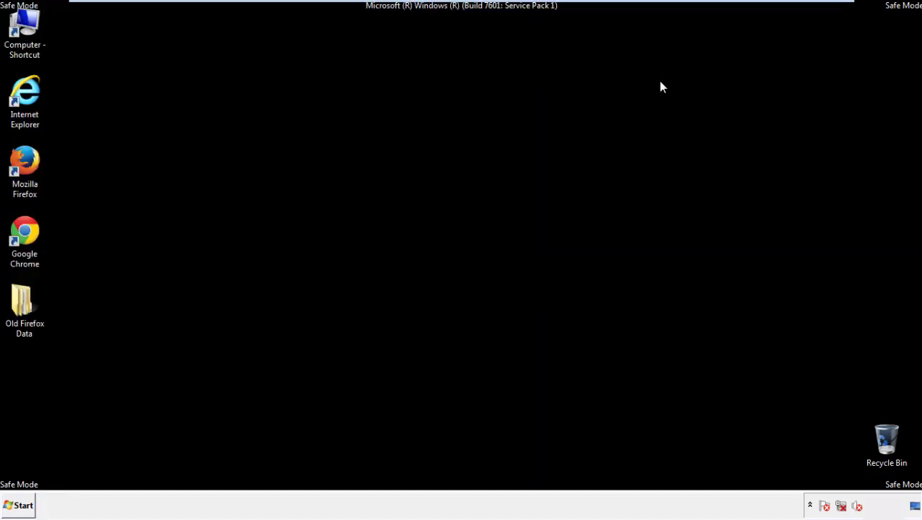
# Launch Chrome, choose Don't ask again for the default-browser notice, and open History from Settings.
pyautogui.click(21, 229)
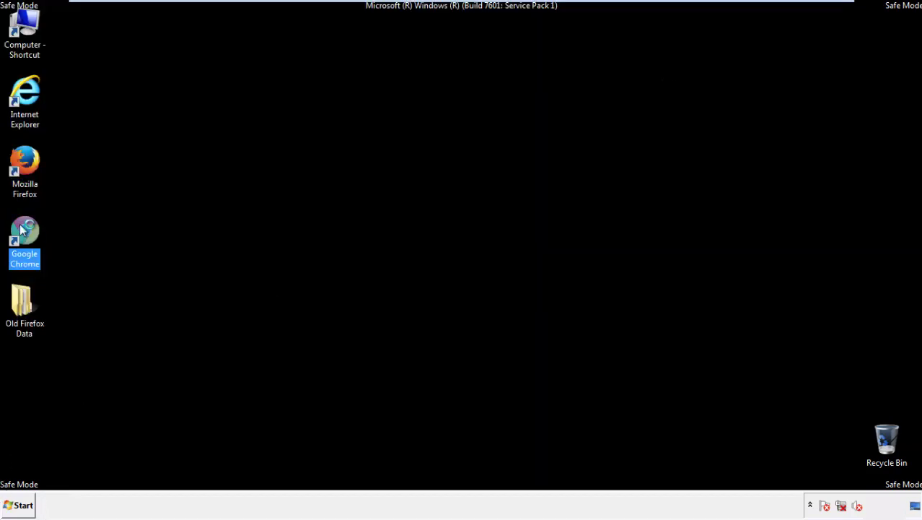
pyautogui.doubleClick(22, 229)
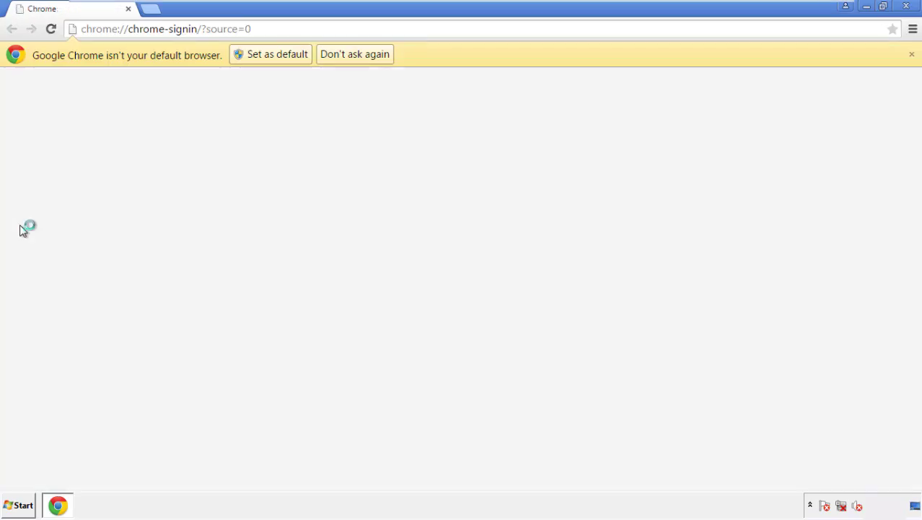
pyautogui.click(371, 59)
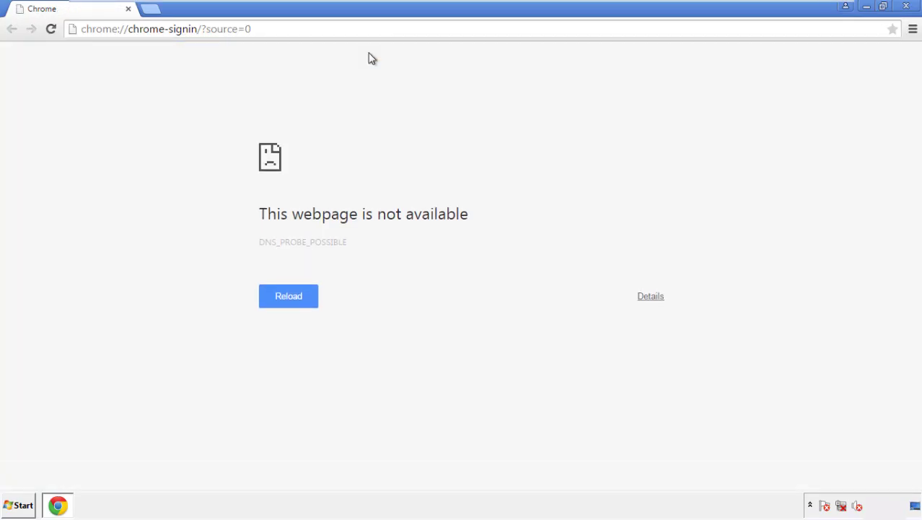
pyautogui.click(913, 31)
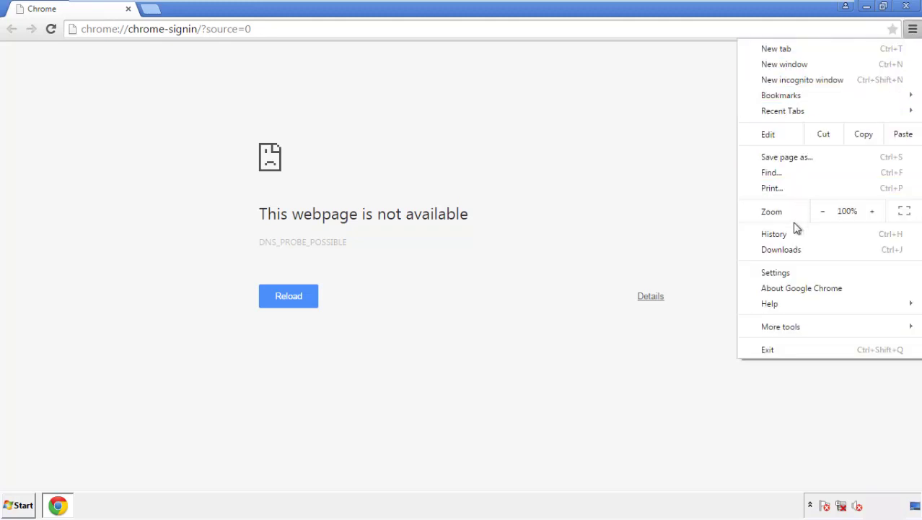
pyautogui.click(779, 272)
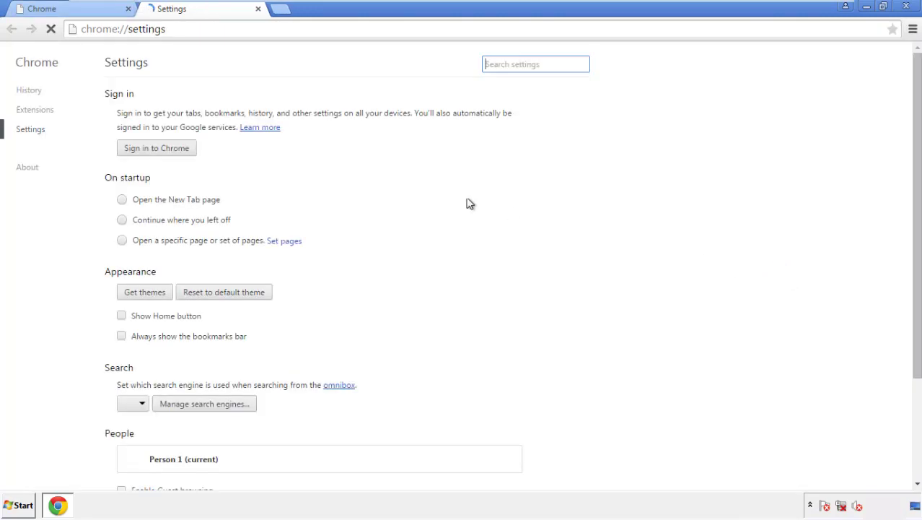
pyautogui.click(32, 91)
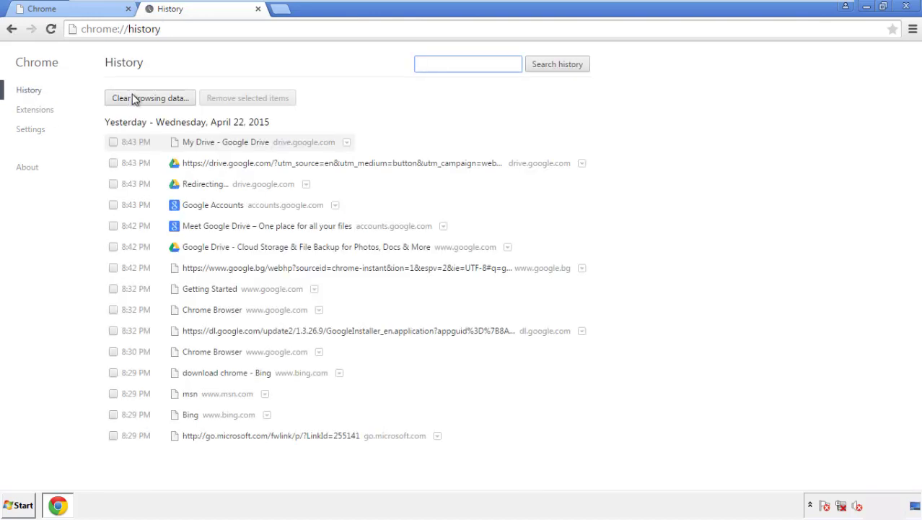
# Clear Chrome browsing data from the beginning of time, also including autofill form data.
pyautogui.click(139, 101)
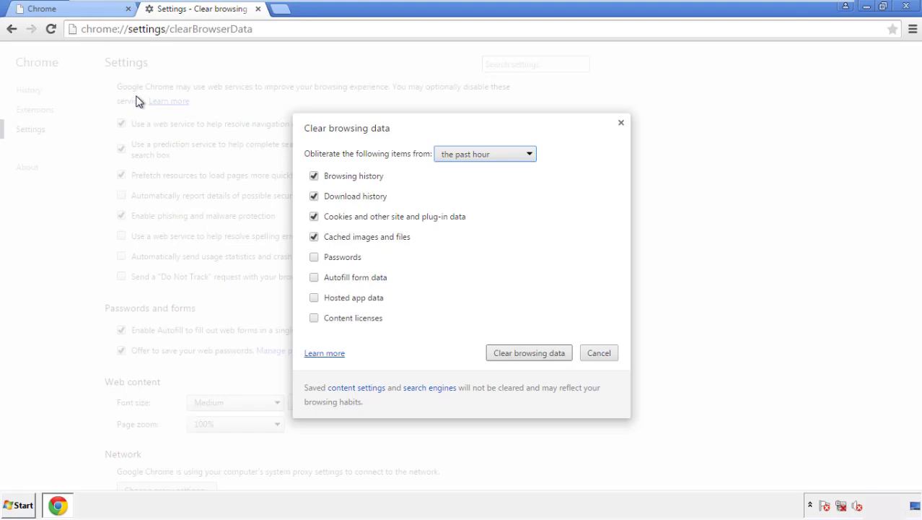
pyautogui.click(464, 154)
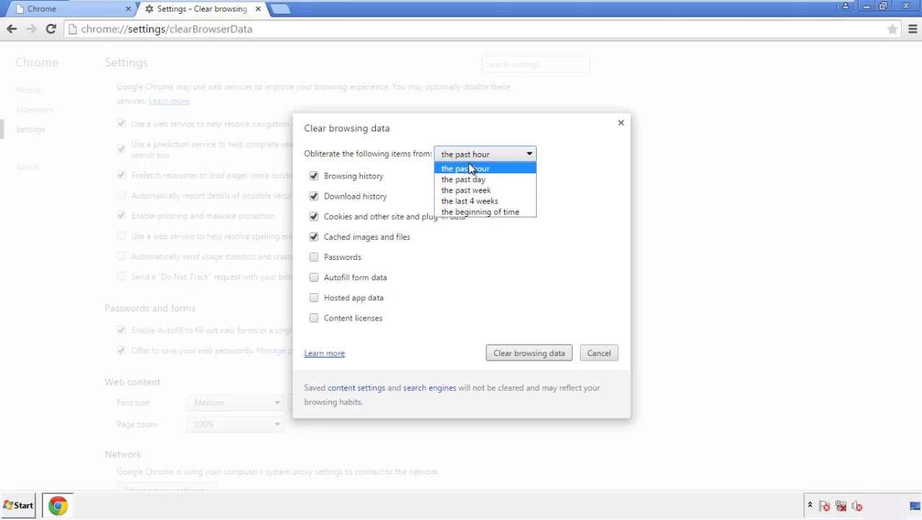
pyautogui.click(462, 211)
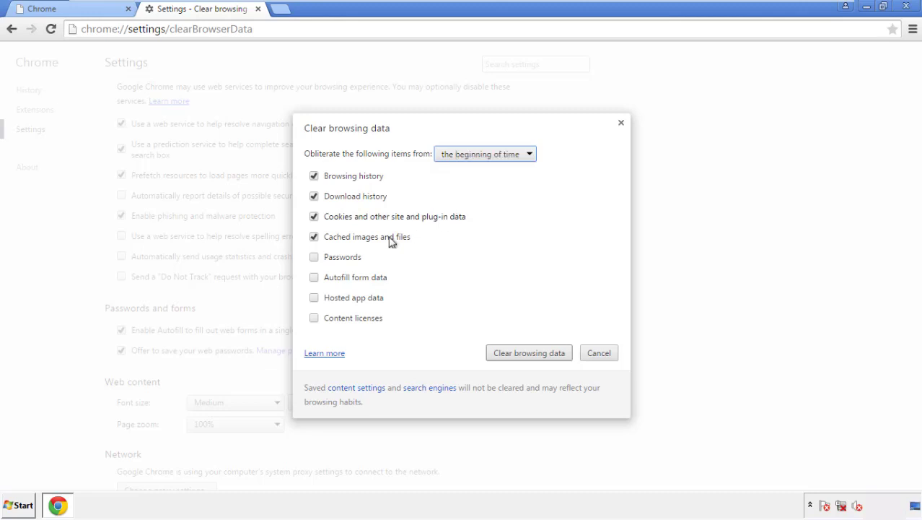
pyautogui.click(317, 277)
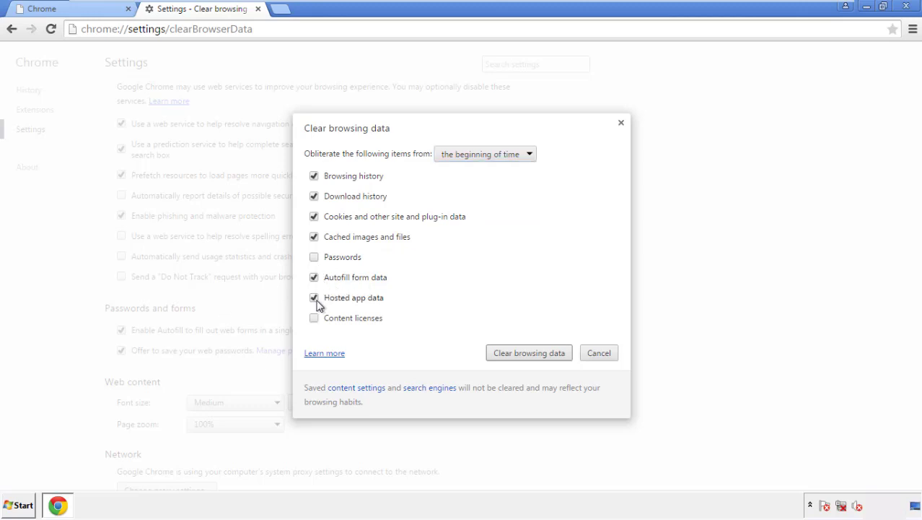
pyautogui.click(517, 355)
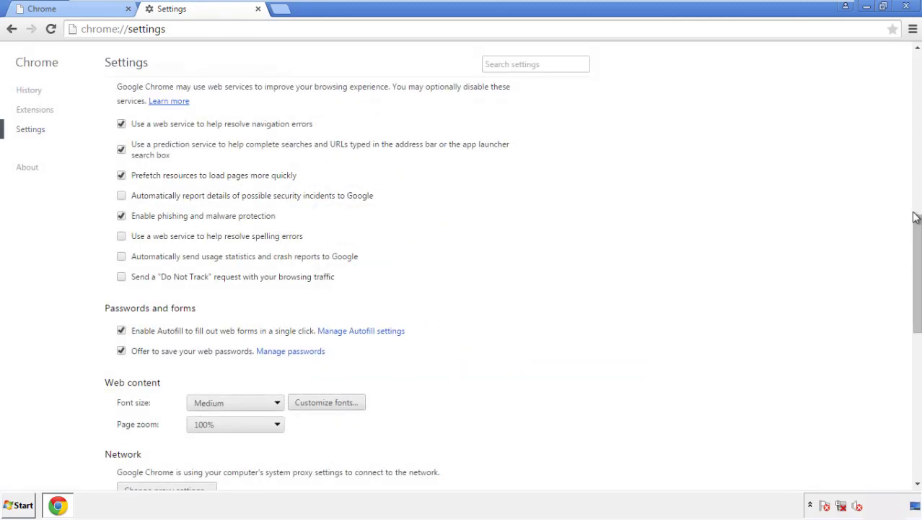
# Reset Chrome's settings to their original defaults, then close Chrome.
pyautogui.moveTo(915, 216); pyautogui.dragTo(916, 380)
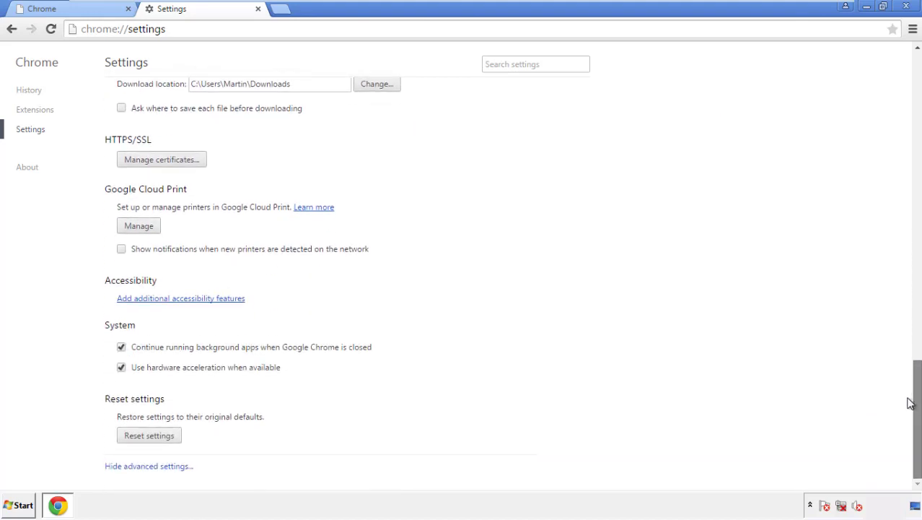
pyautogui.click(175, 438)
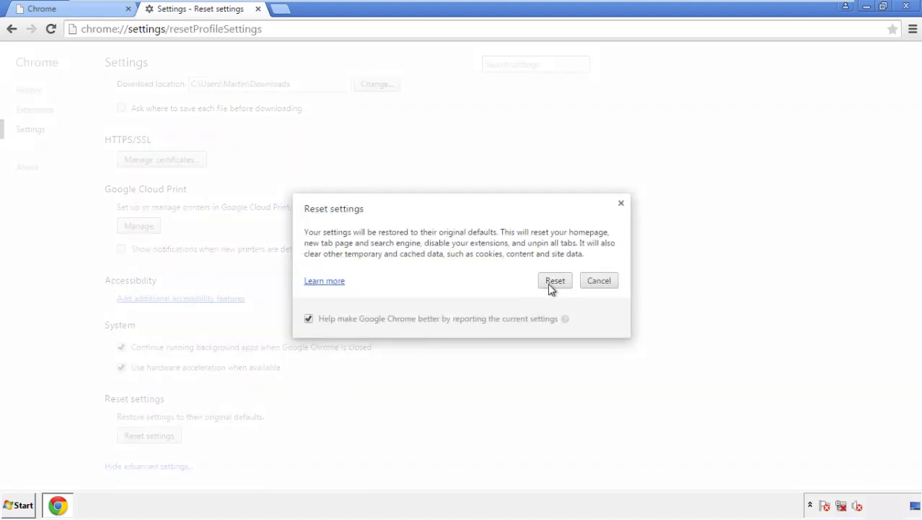
pyautogui.click(555, 281)
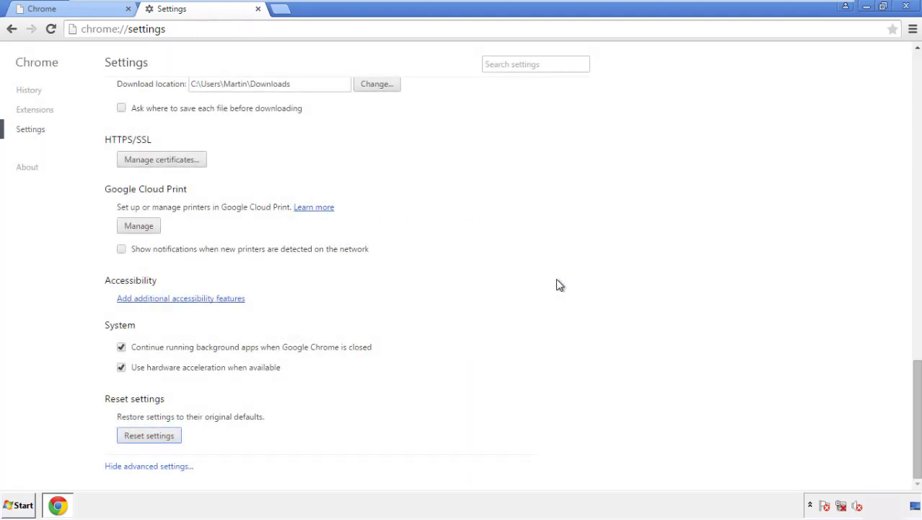
pyautogui.click(907, 6)
pyautogui.click(498, 233)
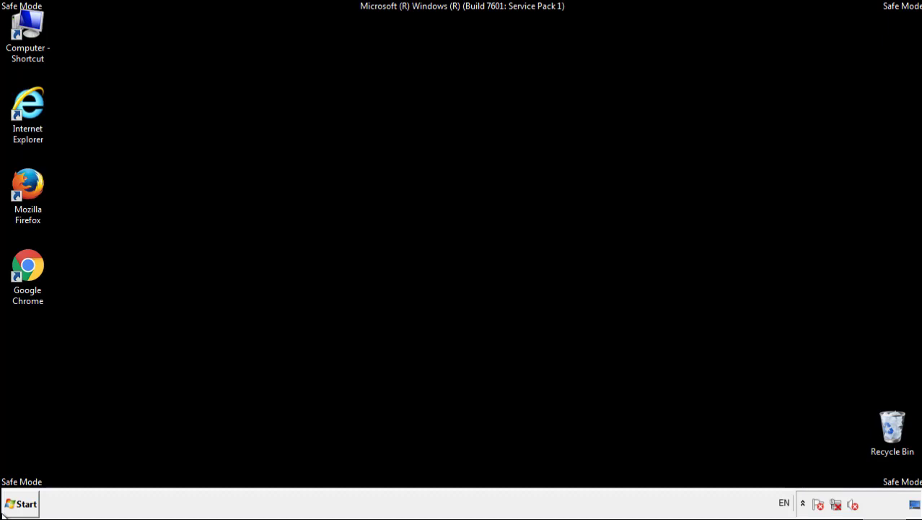
# Launch Firefox, remove Search Mine in the Add-ons manager, and close Firefox.
pyautogui.doubleClick(35, 179)
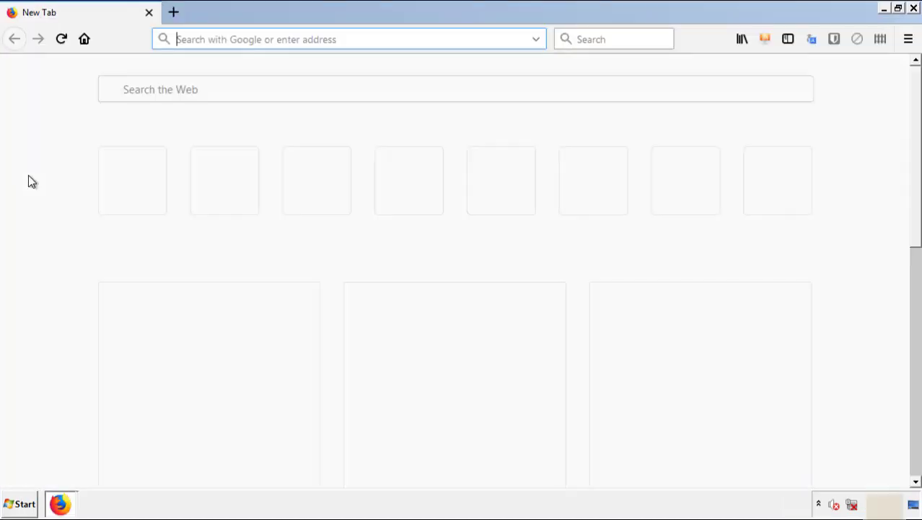
pyautogui.click(908, 39)
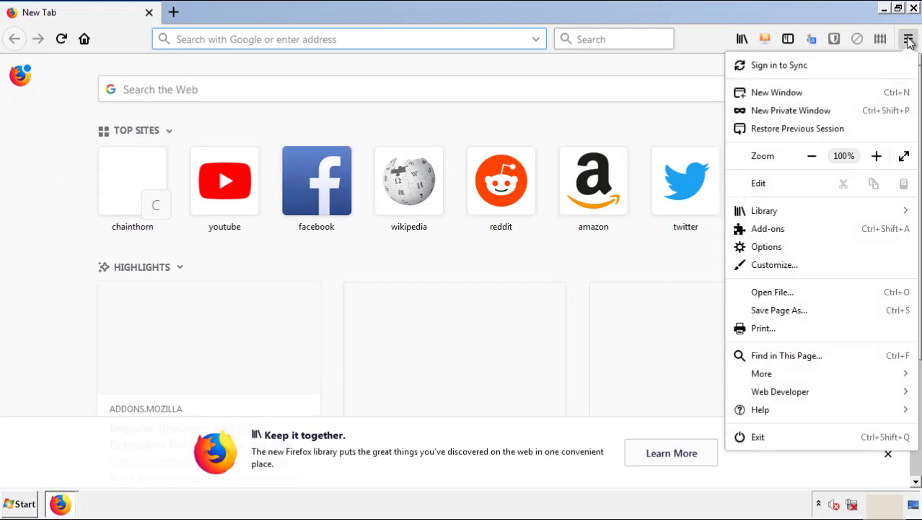
pyautogui.click(850, 236)
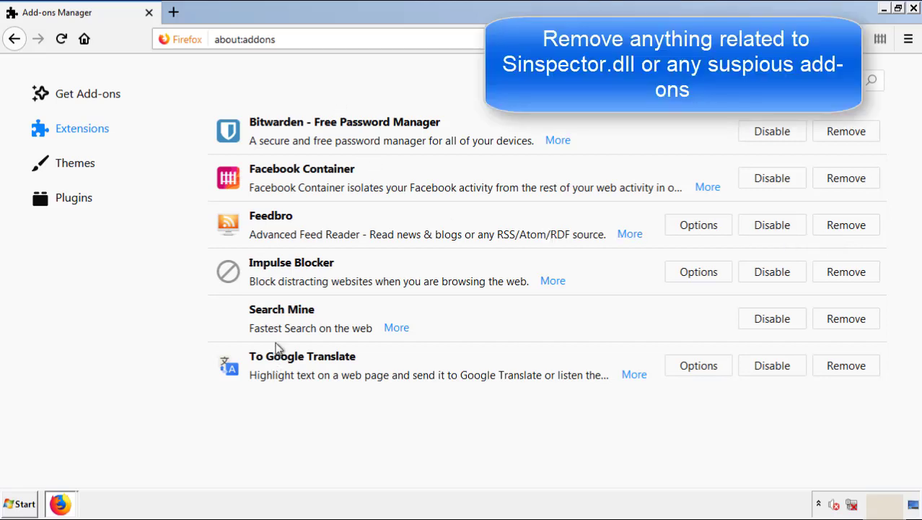
pyautogui.click(844, 322)
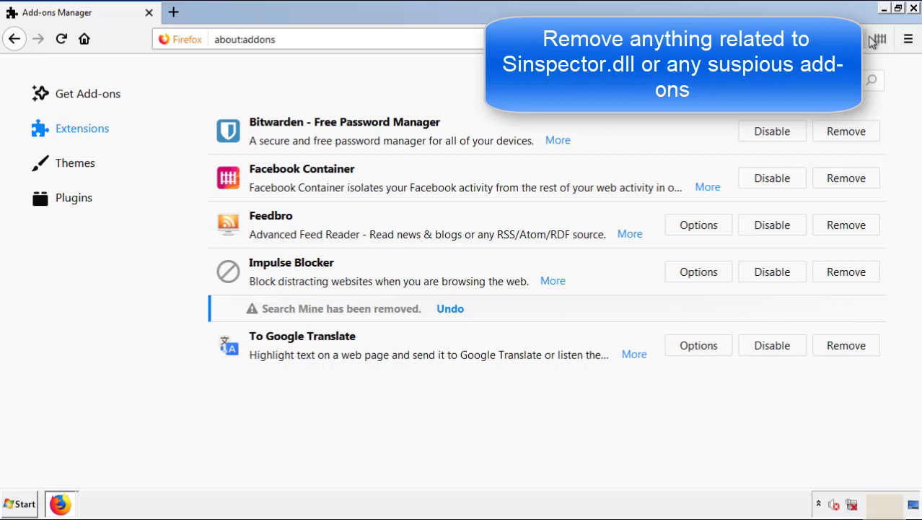
pyautogui.click(914, 9)
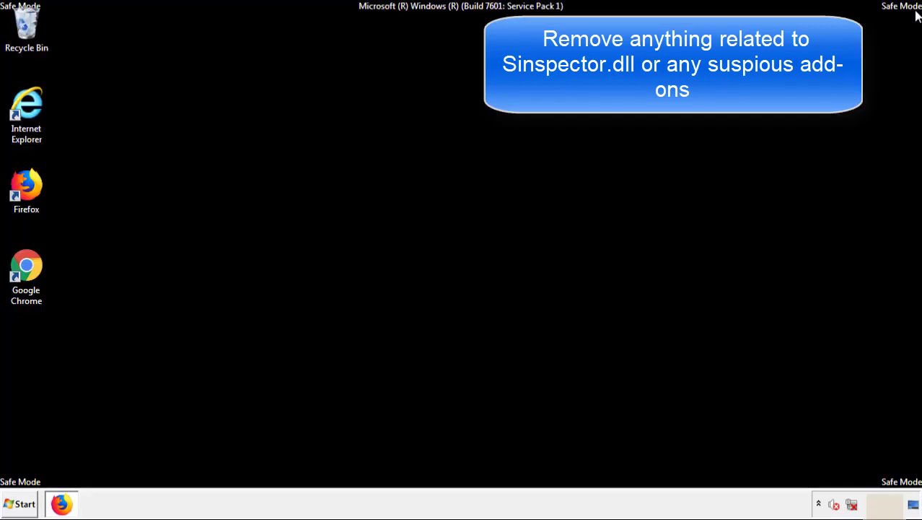
# Launch Chrome, remove Search Mine from More tools > Extensions, and close Chrome.
pyautogui.doubleClick(26, 269)
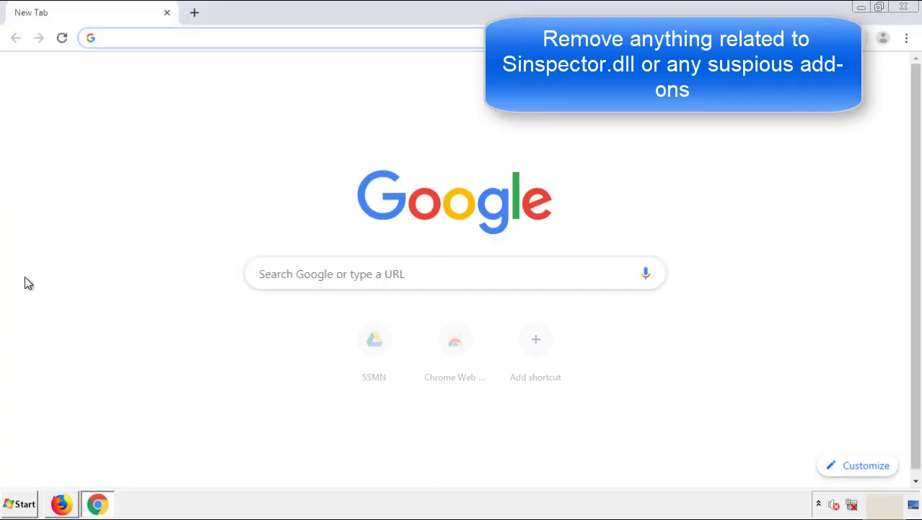
pyautogui.click(906, 38)
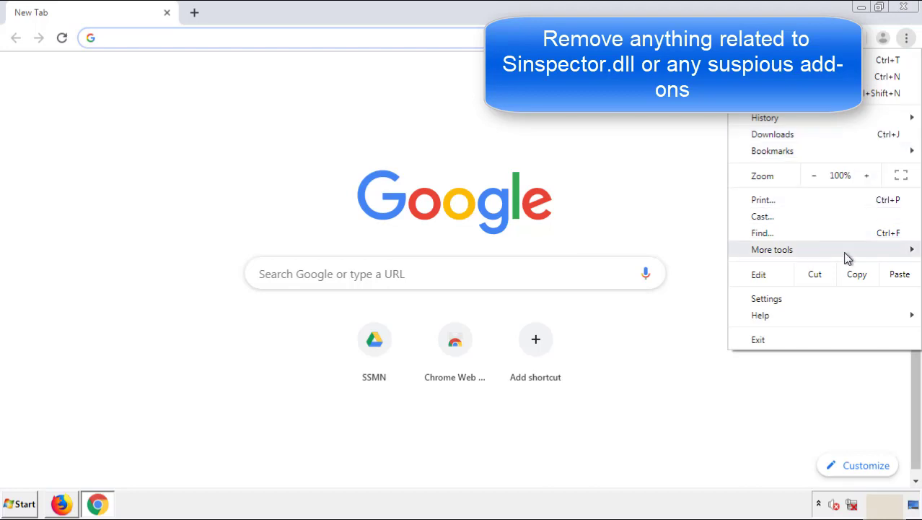
pyautogui.moveTo(825, 255)
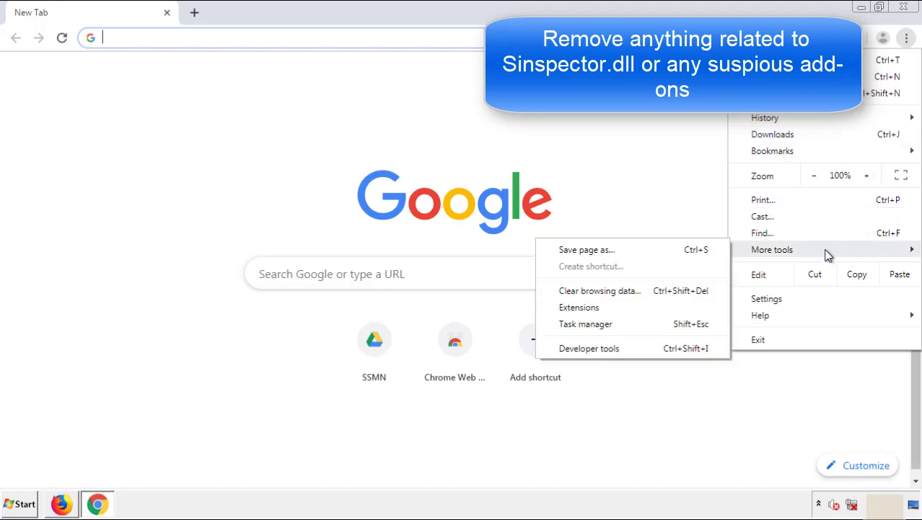
pyautogui.click(593, 306)
pyautogui.scroll(-5, 261, 235)
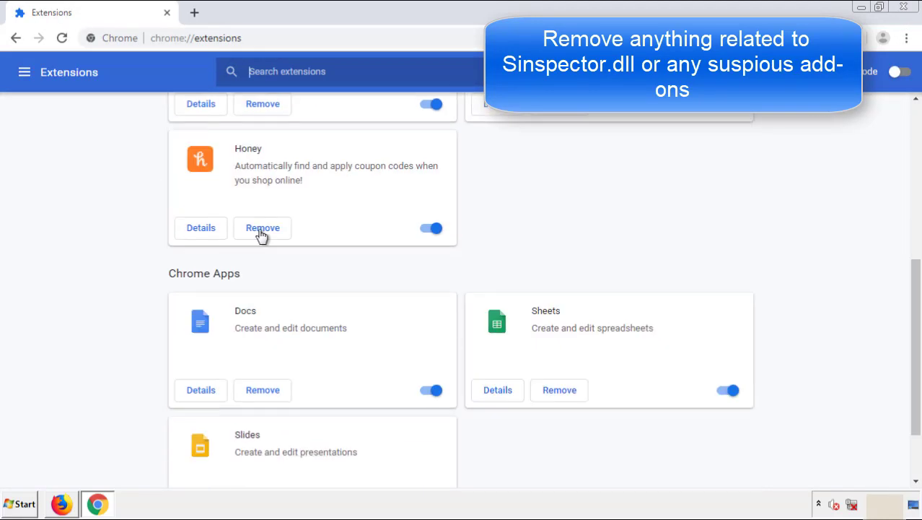
pyautogui.scroll(5, 350, 264)
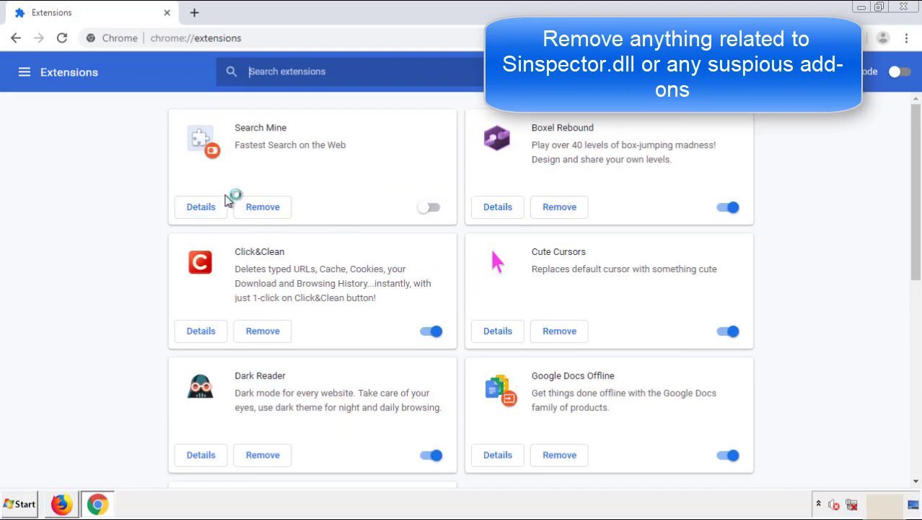
pyautogui.click(263, 208)
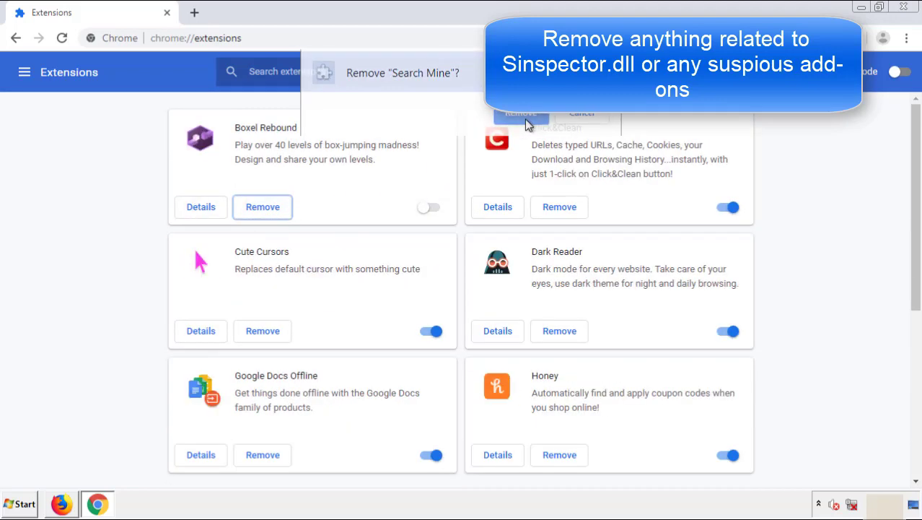
pyautogui.click(911, 11)
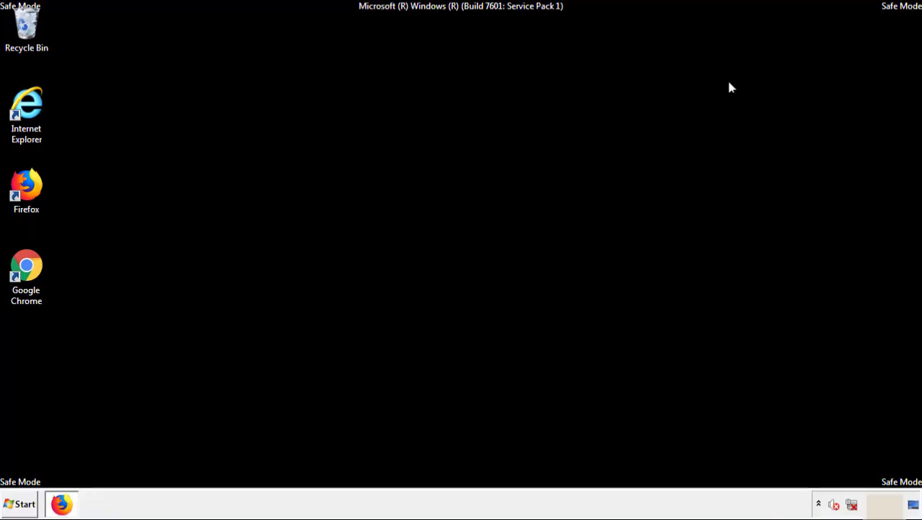
# Open the Start menu and expand the Shut down arrow to show Restart.
pyautogui.click(20, 504)
pyautogui.click(250, 473)
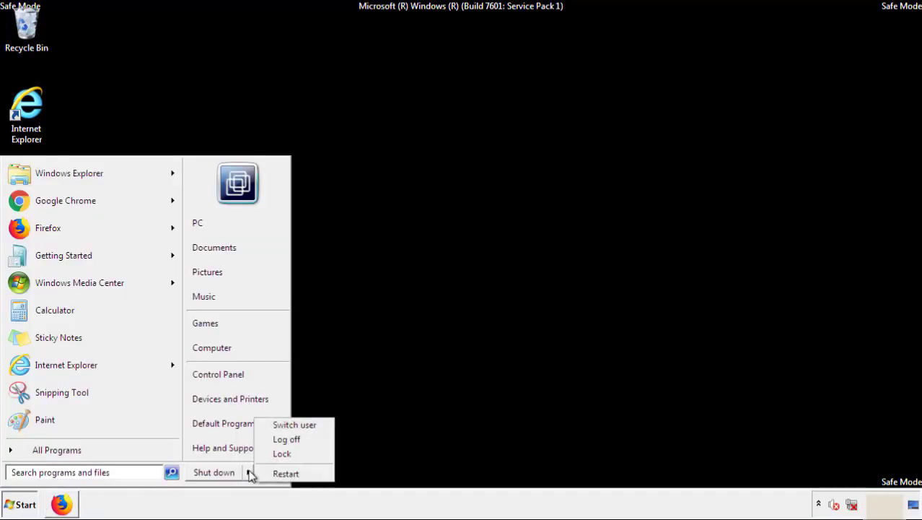